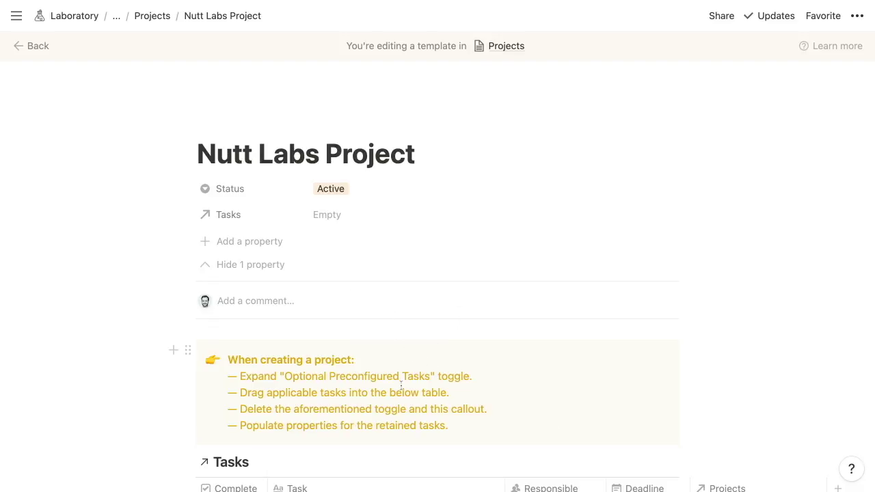
# Step: Drag the four to-dos from the Optional Preconfigured Tasks toggle into the Tasks table, keeping its existing sorting
pyautogui.scroll(-3, 397, 472)
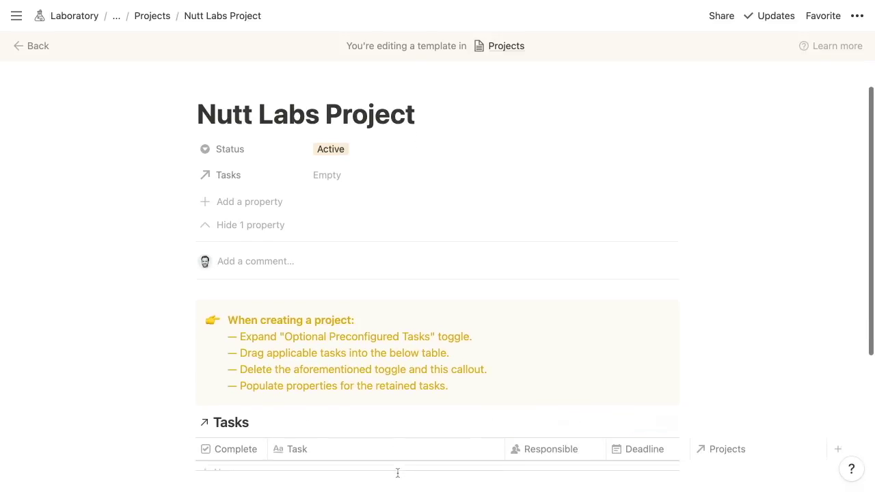
pyautogui.scroll(-2, 397, 471)
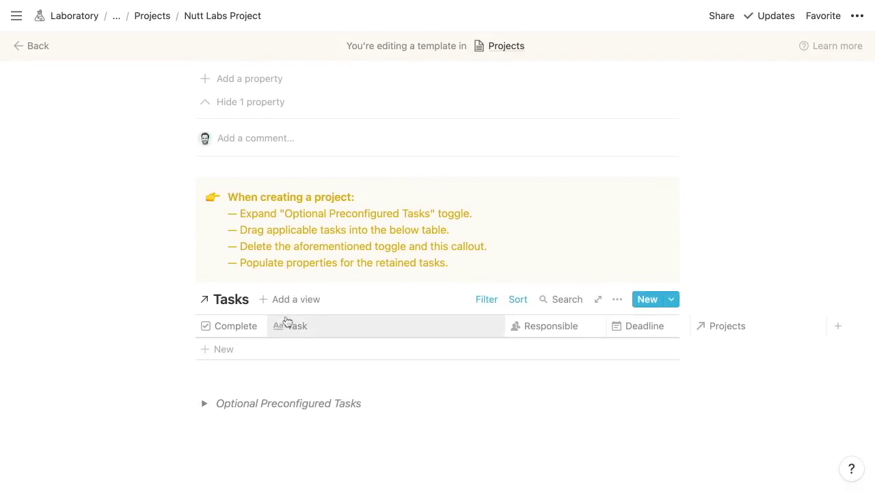
pyautogui.click(203, 404)
pyautogui.scroll(-1, 203, 409)
pyautogui.scroll(-2, 202, 409)
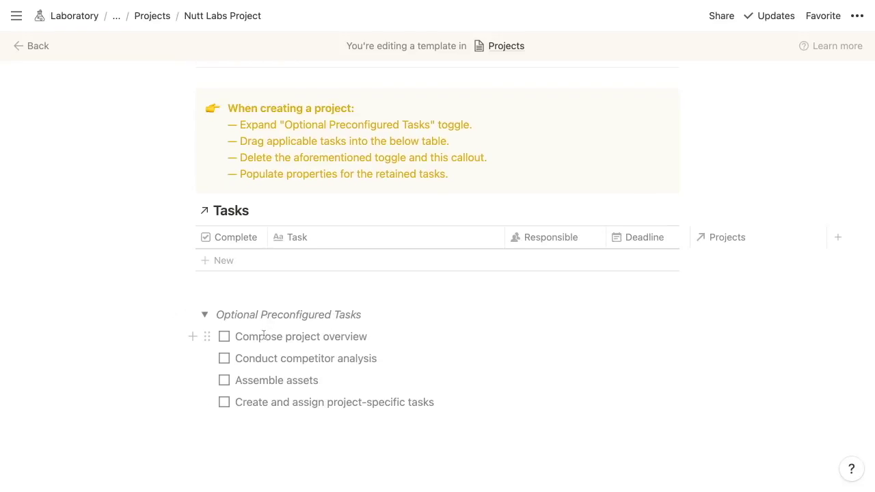
pyautogui.moveTo(258, 336); pyautogui.dragTo(342, 404)
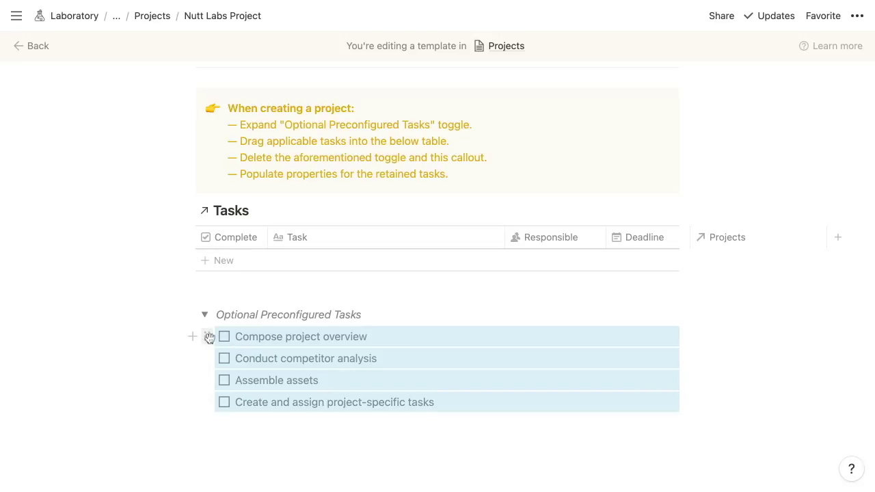
pyautogui.moveTo(209, 337); pyautogui.dragTo(209, 338)
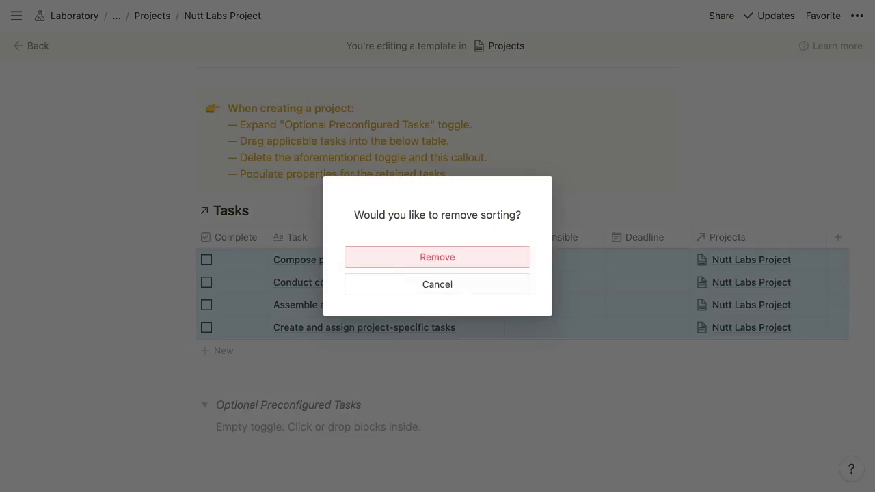
pyautogui.click(382, 294)
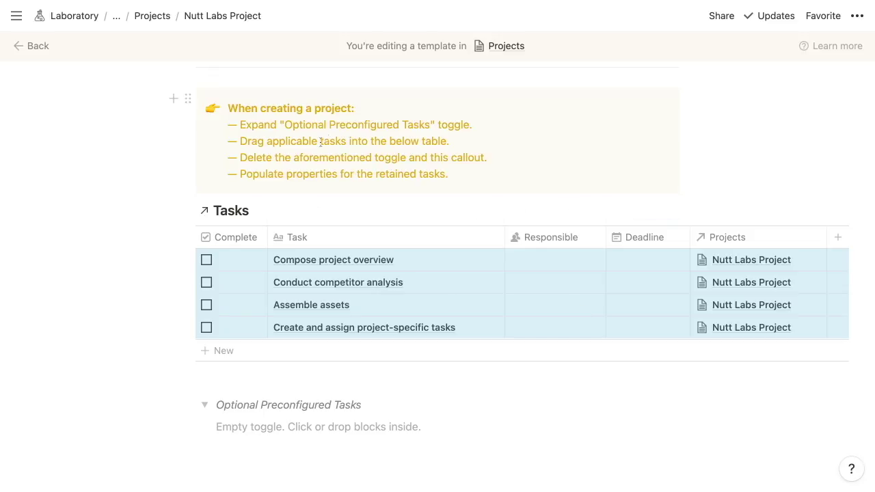
pyautogui.click(319, 141)
# Step: Collapse the emptied Optional Preconfigured Tasks toggle beneath the Tasks table
pyautogui.scroll(1, 320, 141)
pyautogui.scroll(1, 320, 142)
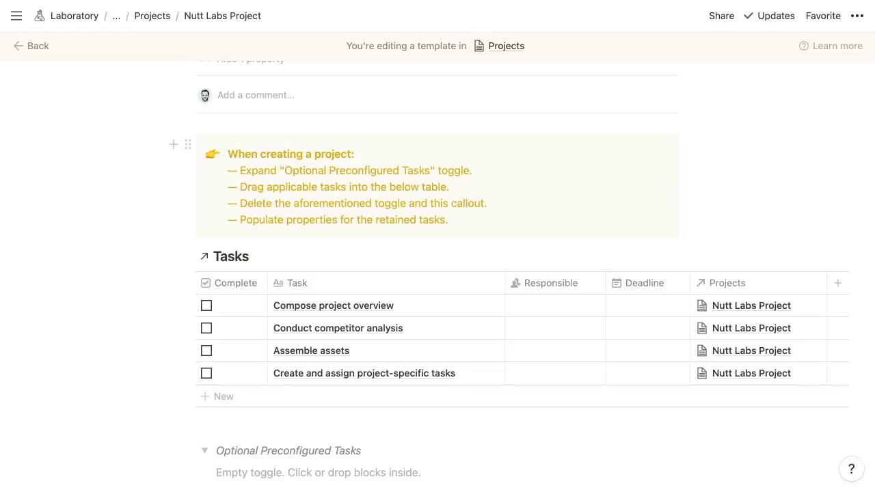
pyautogui.scroll(-1, 287, 184)
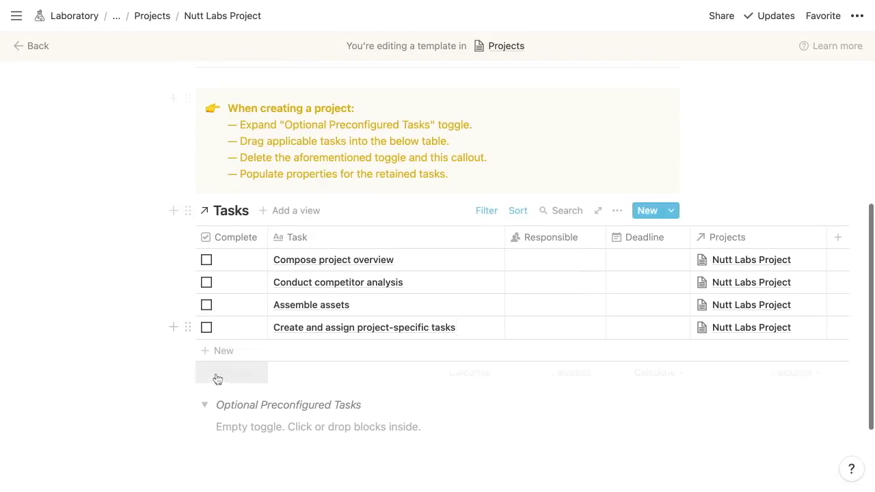
pyautogui.click(203, 407)
pyautogui.scroll(2, 264, 219)
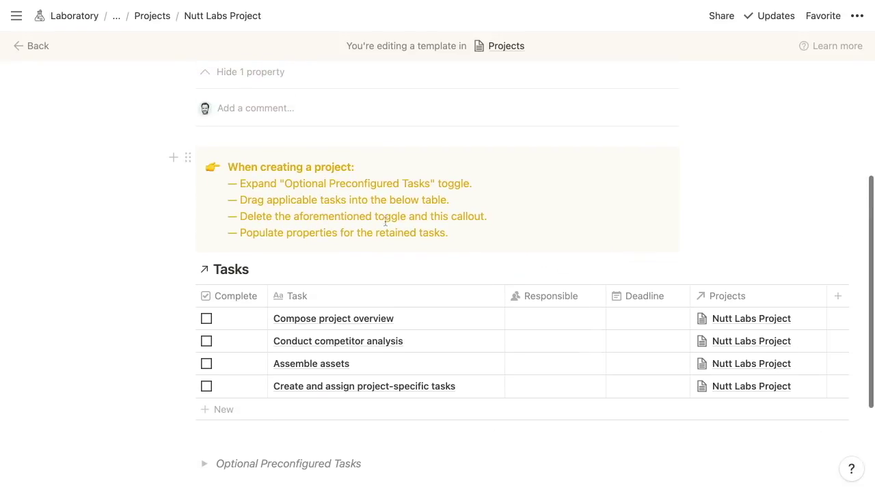
# Step: Cut the four dash instruction lines from the callout and paste them below the toggle
pyautogui.click(448, 233)
pyautogui.hotkey('shift', 'alt', 'Left')
pyautogui.hotkey('shift', 'Up')
pyautogui.hotkey('shift', 'Up')
pyautogui.hotkey('shift', 'Up')
pyautogui.hotkey('shift', 'Up')
pyautogui.press('super+c')
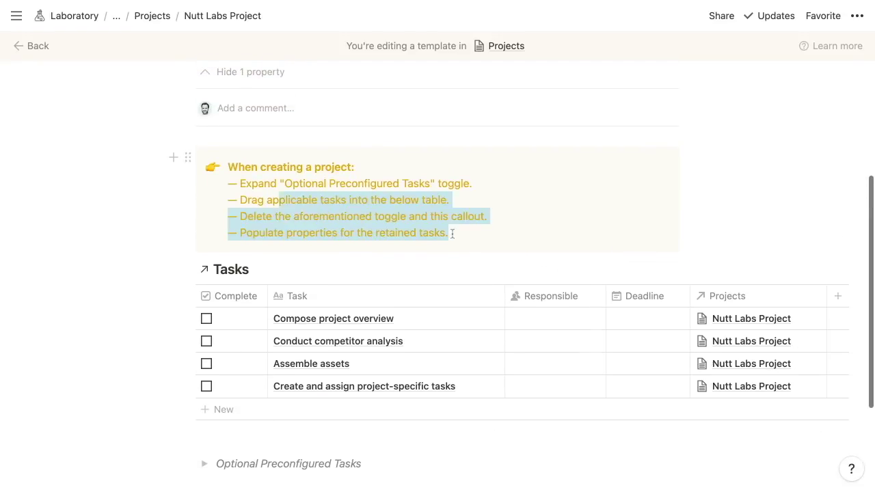
pyautogui.press('BackSpace')
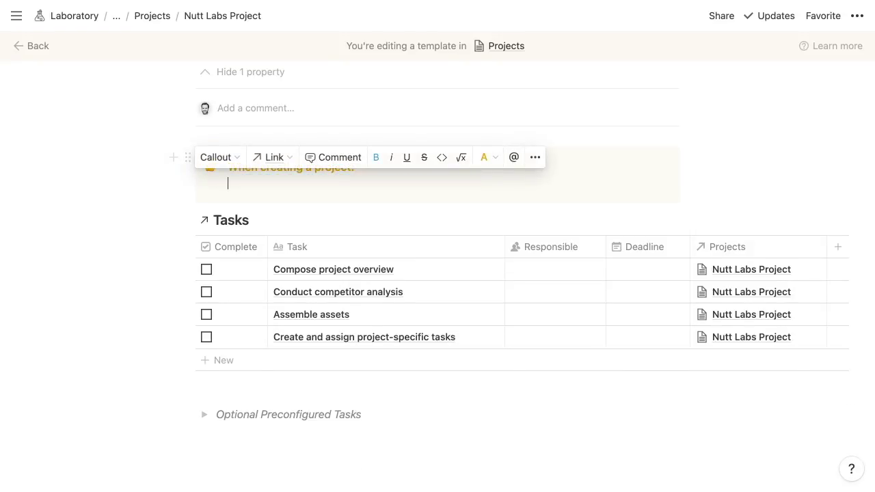
pyautogui.scroll(-3, 262, 273)
pyautogui.click(262, 393)
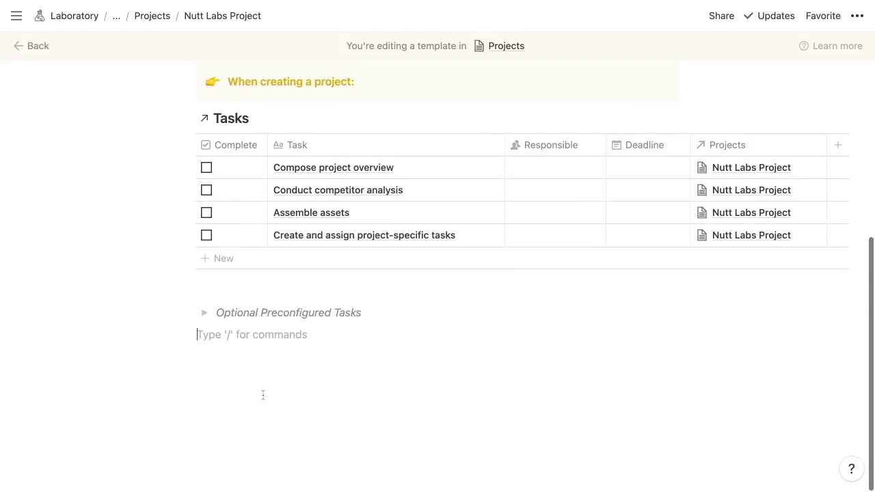
pyautogui.press('super+v')
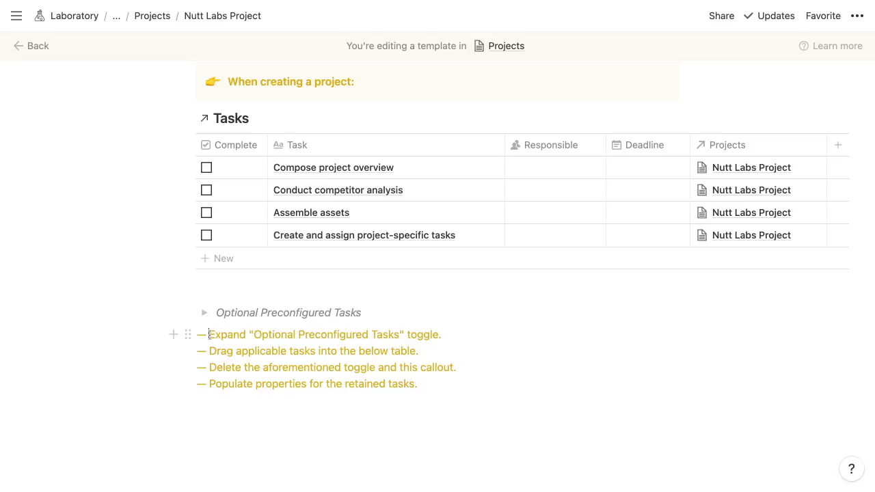
# Step: Replace the dashes so the four instructions become numbered items 1–4
pyautogui.moveTo(209, 334); pyautogui.dragTo(197, 334)
pyautogui.write('1.')
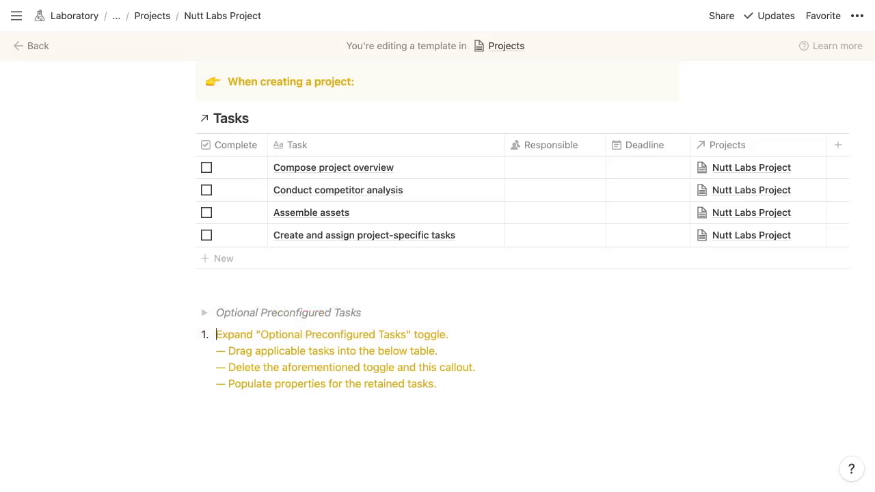
pyautogui.press('Delete')
pyautogui.press('BackSpace')
pyautogui.press('BackSpace')
pyautogui.press('BackSpace')
pyautogui.press('Return')
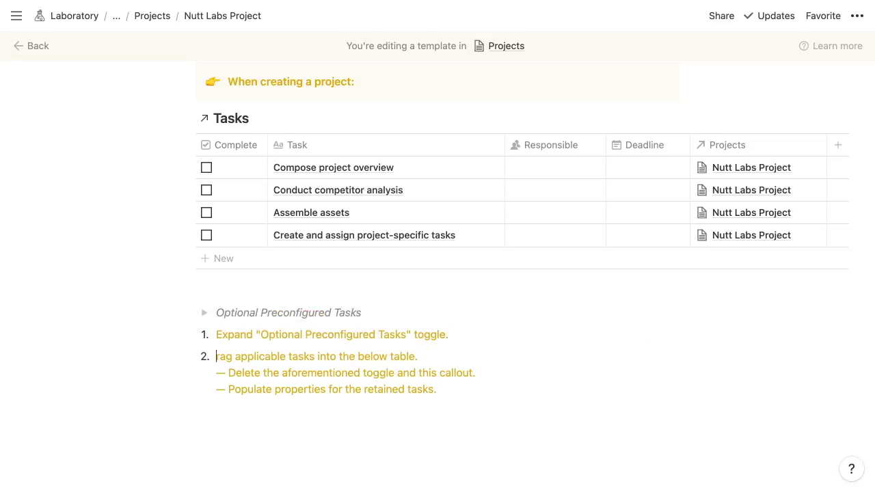
pyautogui.write('D')
pyautogui.press('BackSpace')
pyautogui.press('BackSpace')
pyautogui.press('BackSpace')
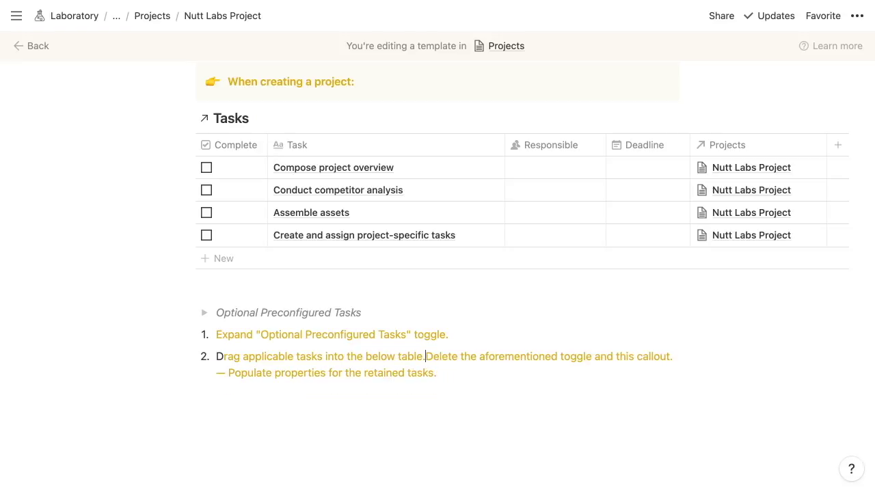
pyautogui.press('Return')
pyautogui.press('Down')
pyautogui.press('Delete')
pyautogui.press('Delete')
pyautogui.press('BackSpace')
pyautogui.press('Return')
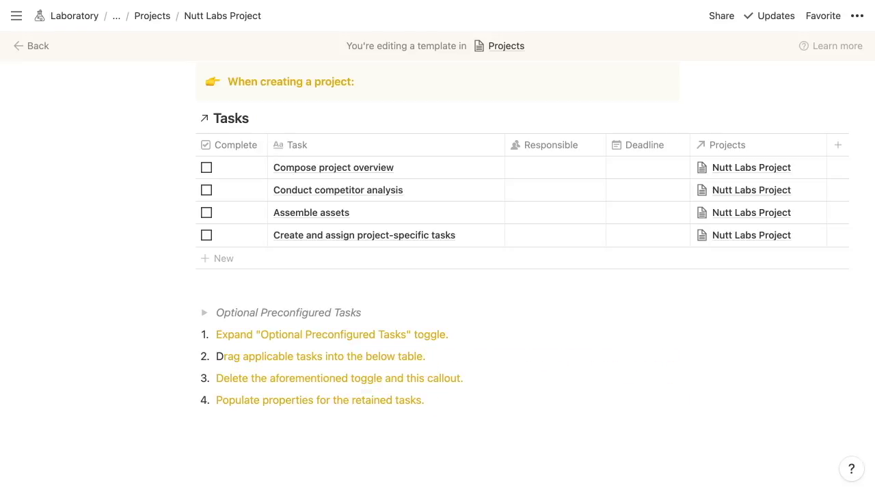
# Step: Colour all four numbered items yellow
pyautogui.press('Escape')
pyautogui.hotkey('shift', 'Up')
pyautogui.hotkey('shift', 'Up')
pyautogui.hotkey('shift', 'Up')
pyautogui.press('super+slash')
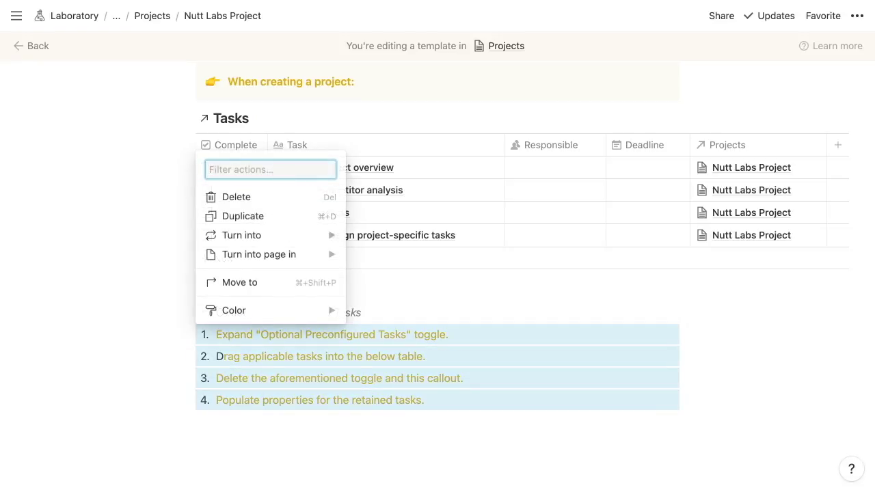
pyautogui.write('yellow')
pyautogui.press('Return')
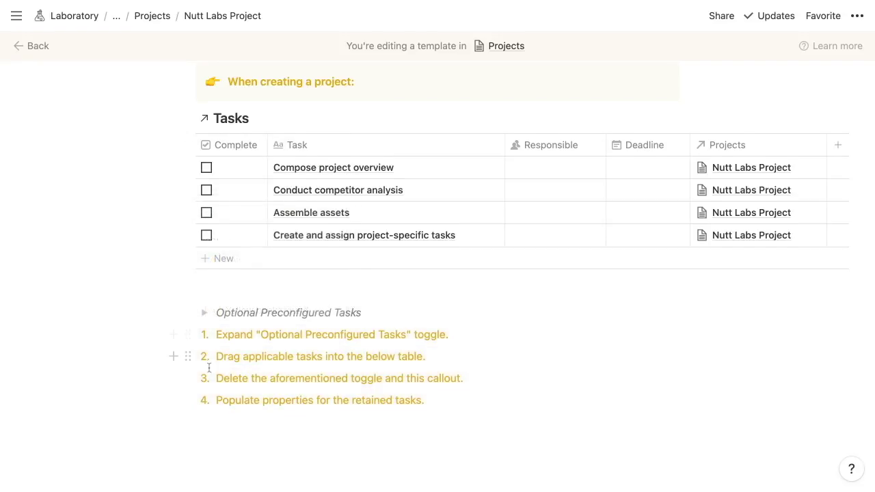
# Step: Drag the four yellow numbered items into the callout beneath its heading, then reselect them
pyautogui.scroll(2, 209, 368)
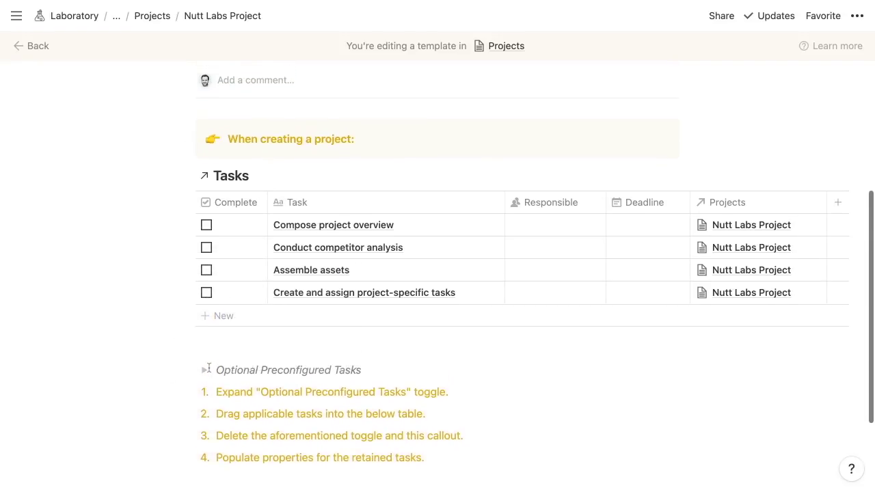
pyautogui.click(239, 391)
pyautogui.hotkey('shift', 'Down')
pyautogui.hotkey('shift', 'Down')
pyautogui.hotkey('shift', 'Down')
pyautogui.hotkey('shift', 'Down')
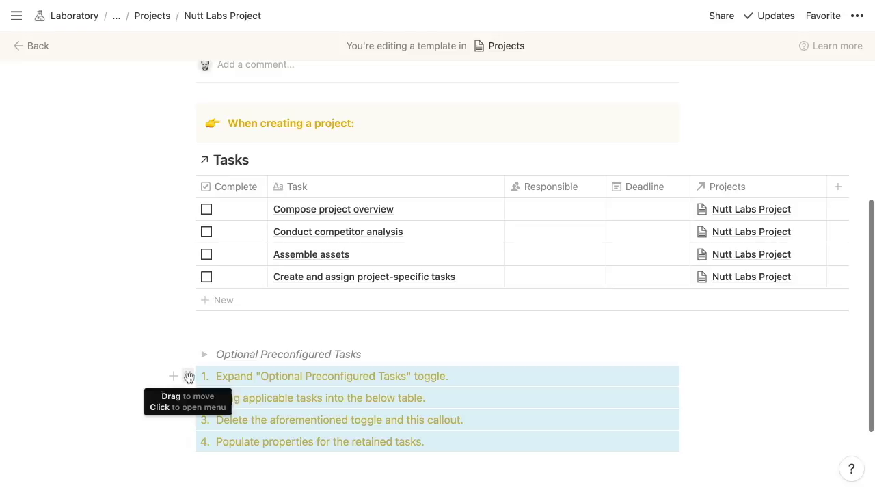
pyautogui.moveTo(189, 377); pyautogui.dragTo(263, 130)
pyautogui.click(271, 144)
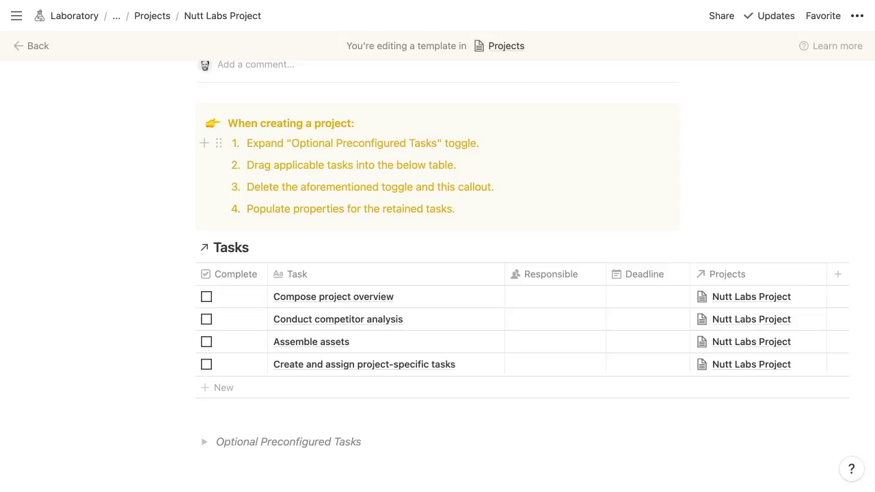
pyautogui.scroll(-2, 438, 274)
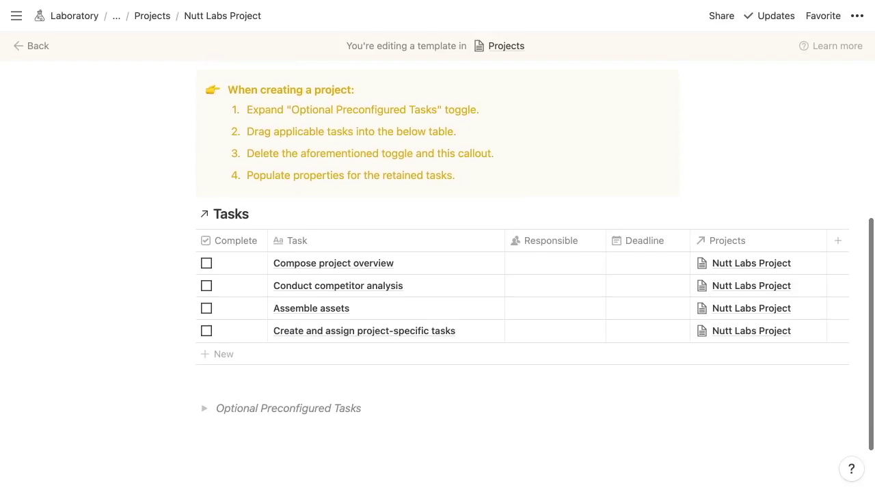
pyautogui.scroll(1, 326, 191)
pyautogui.click(326, 191)
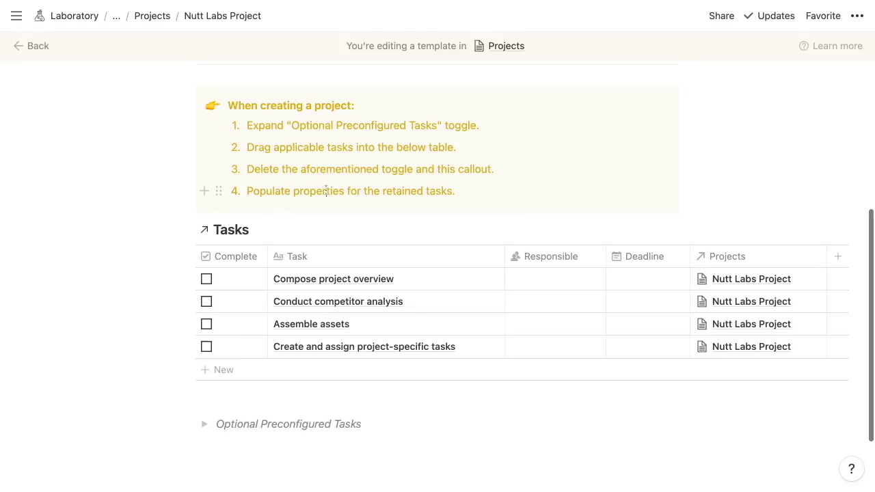
pyautogui.press('Escape')
pyautogui.hotkey('shift', 'Up')
pyautogui.hotkey('shift', 'Up')
pyautogui.hotkey('shift', 'Up')
# Step: Add an empty subpage titled 'When creating a new project' at the bottom of the page
pyautogui.scroll(-2, 266, 219)
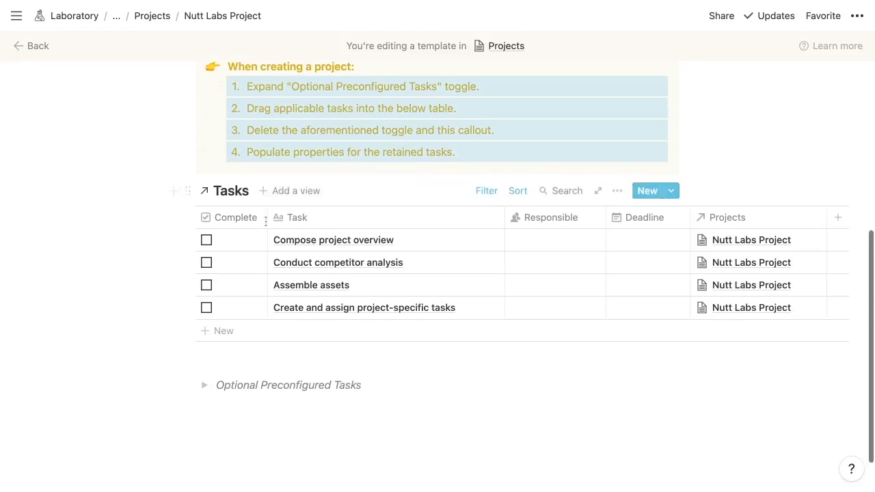
pyautogui.click(268, 418)
pyautogui.write('/page')
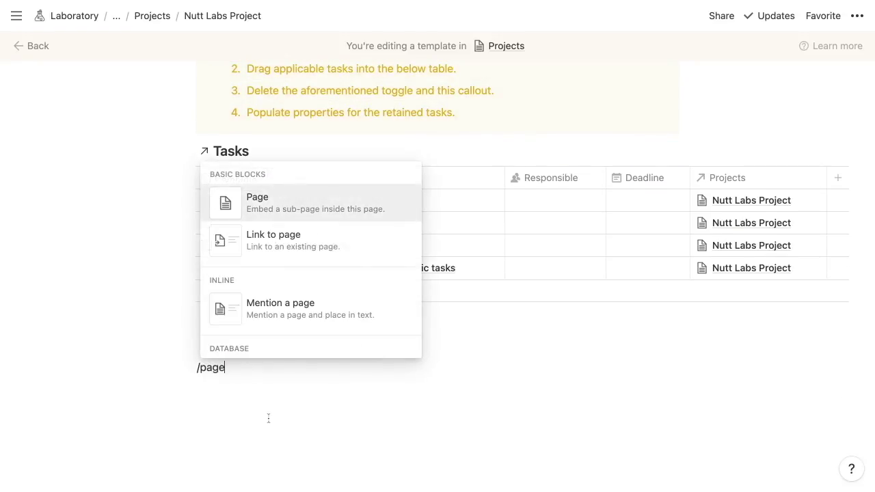
pyautogui.press('Return')
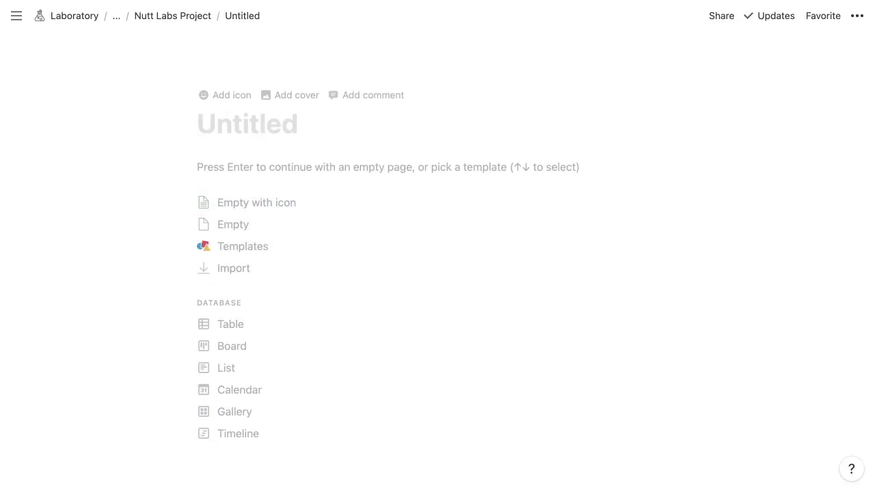
pyautogui.write('When')
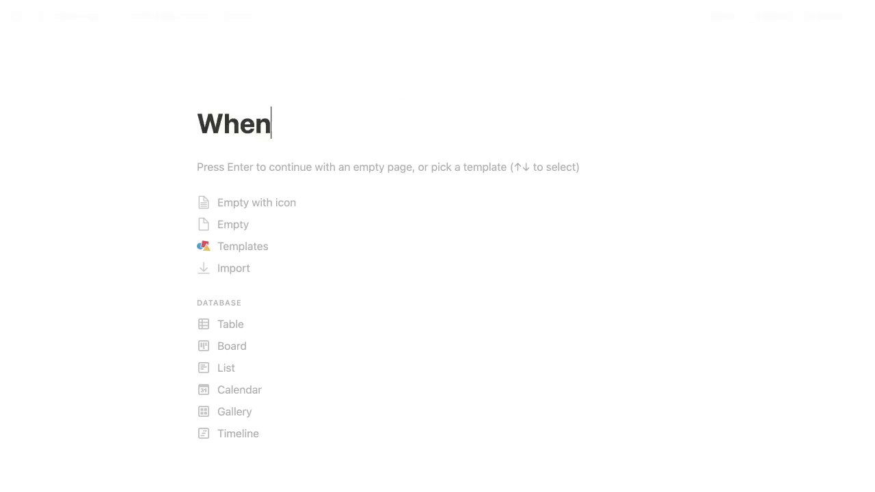
pyautogui.write(' creating a new project')
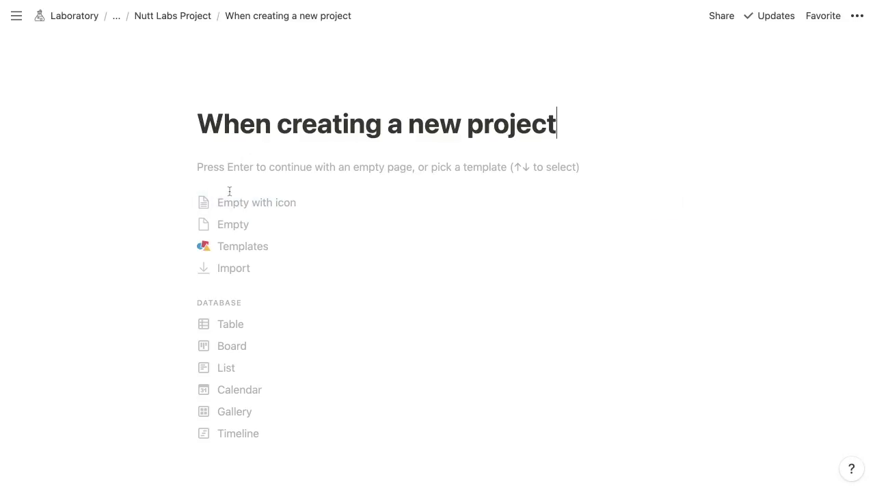
pyautogui.click(233, 225)
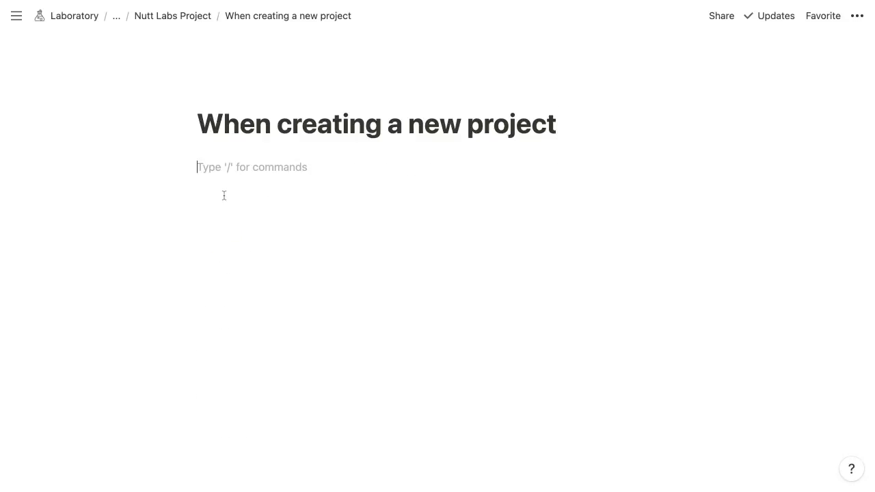
# Step: Paste the four numbered instructions into the subpage as a plain copy
pyautogui.write('Expand "Optional Preconfigured Tasks" toggle. Drag applicable tasks into the below table. Delete the aforementioned toggle and this callout. Populate properties for the retained tasks.')
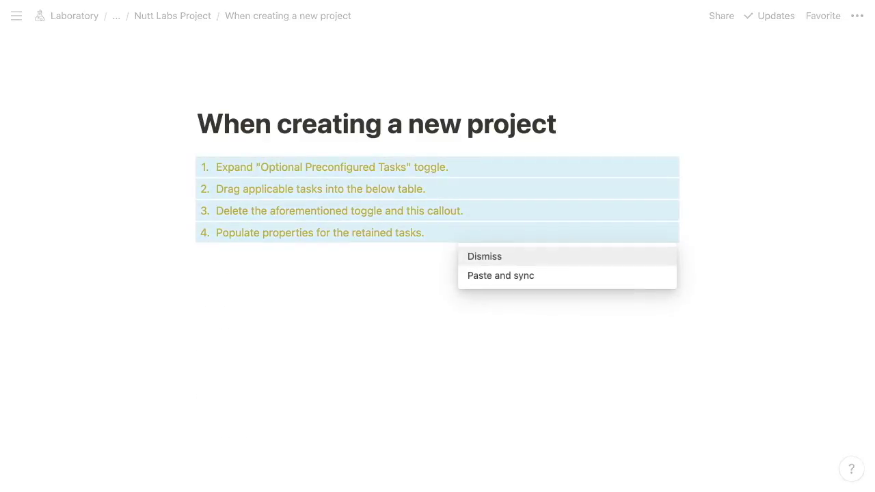
pyautogui.click(476, 260)
pyautogui.click(339, 166)
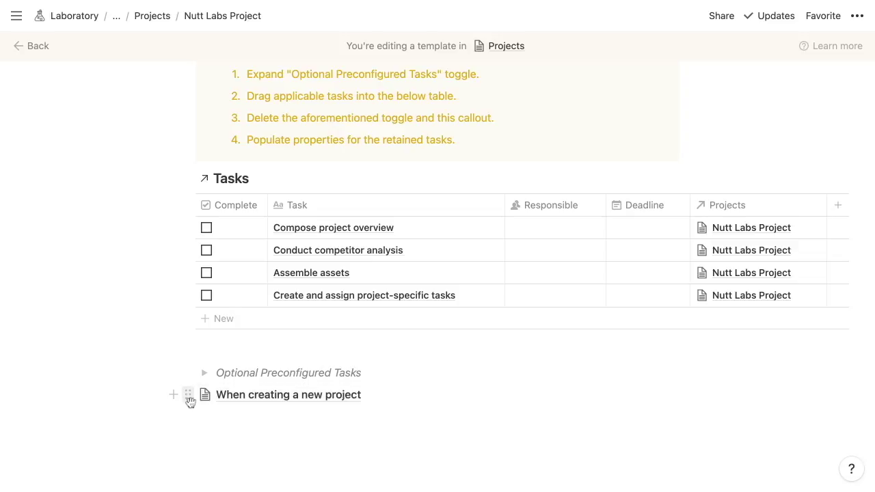
# Step: Convert the 'When creating a new project' page block into a callout and bold its heading
pyautogui.click(188, 398)
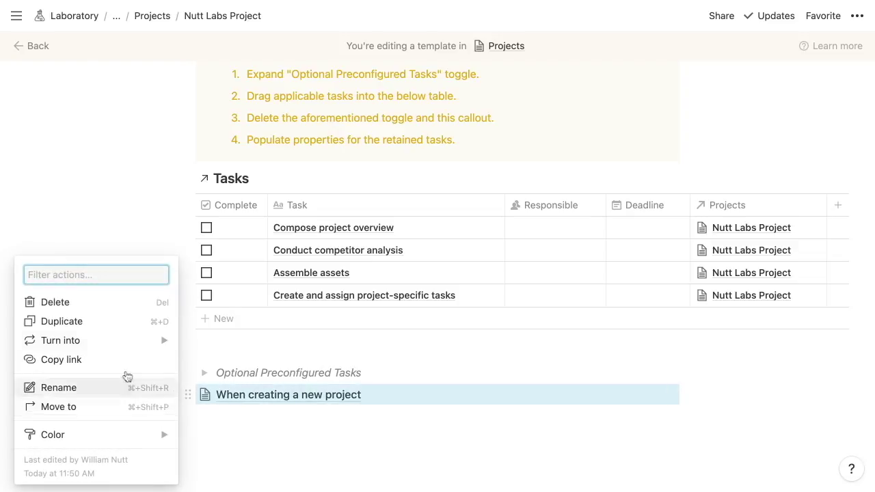
pyautogui.moveTo(120, 345)
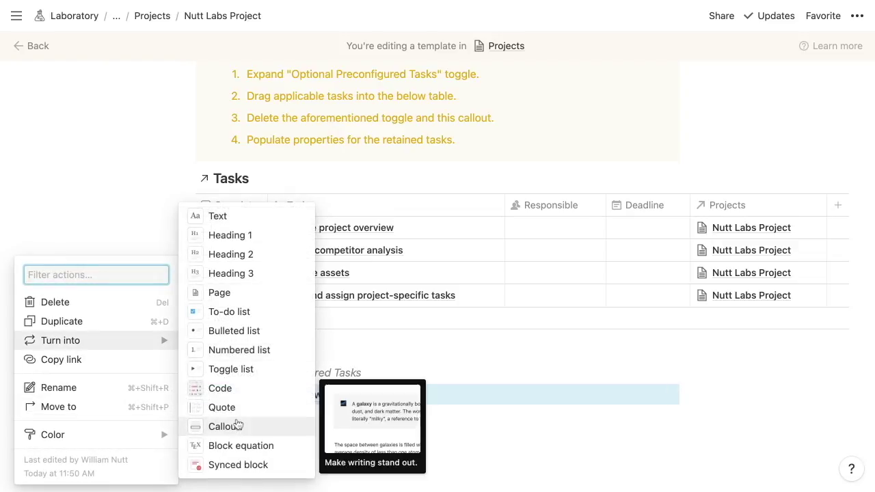
pyautogui.click(216, 426)
pyautogui.tripleClick(260, 407)
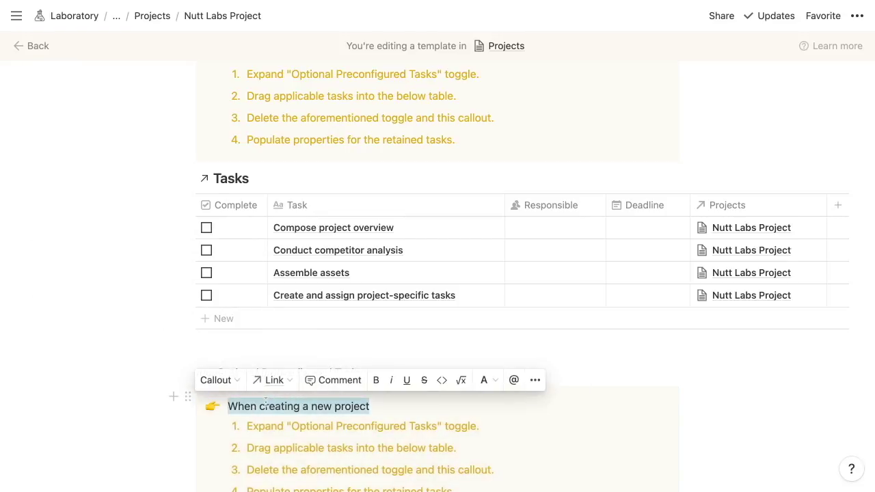
pyautogui.scroll(-2, 266, 403)
pyautogui.hotkey('ctrl', 'b')
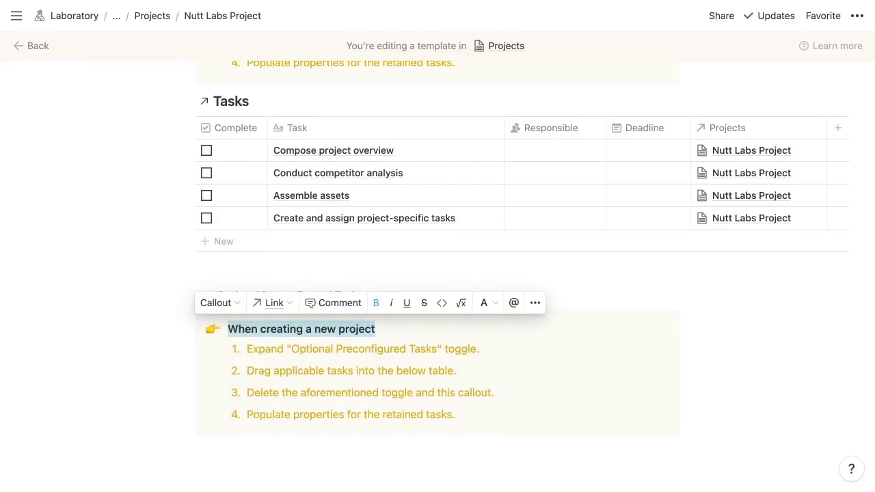
pyautogui.click(272, 349)
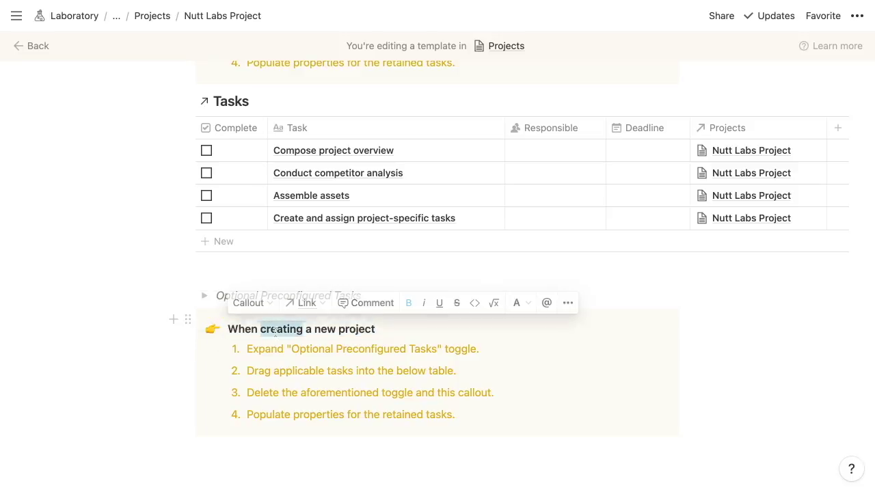
# Step: Colour the 'When creating a new project' callout heading yellow
pyautogui.tripleClick(270, 329)
pyautogui.click(483, 303)
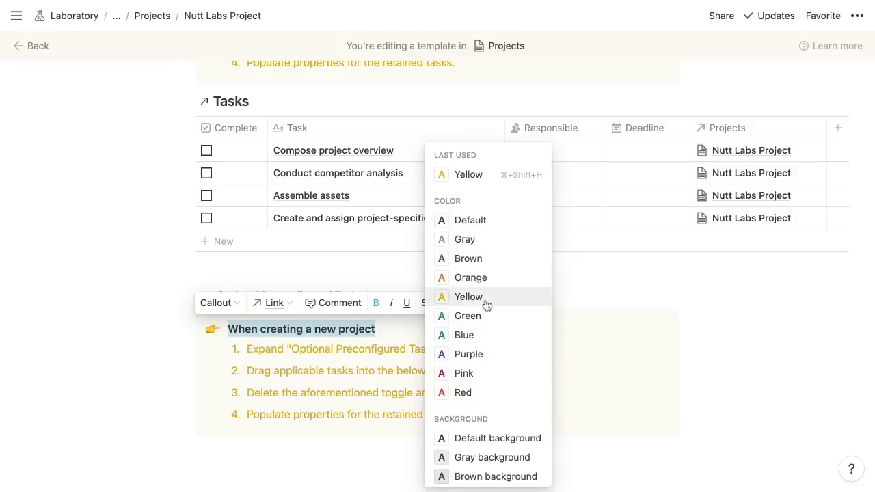
pyautogui.click(485, 299)
pyautogui.click(387, 336)
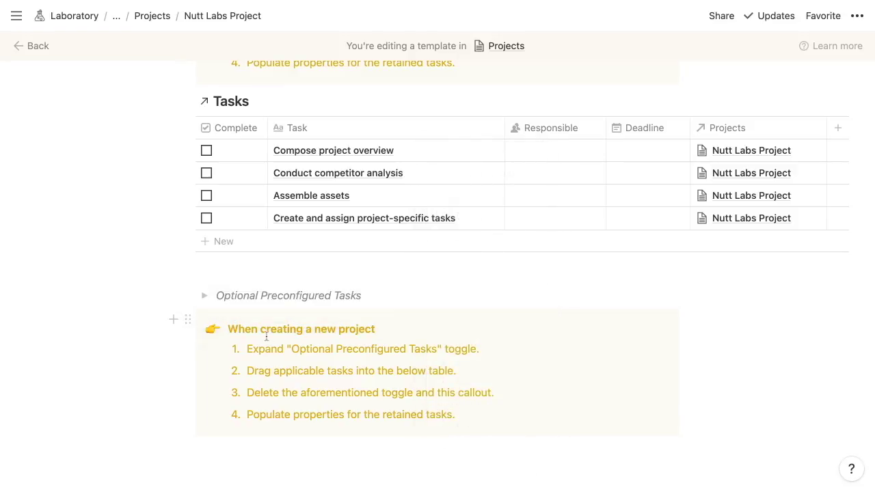
pyautogui.scroll(4, 283, 337)
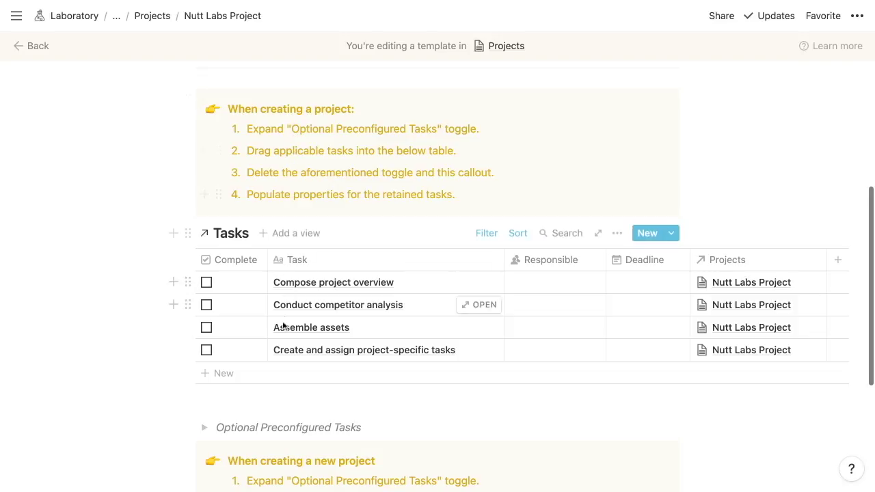
pyautogui.scroll(-3, 284, 335)
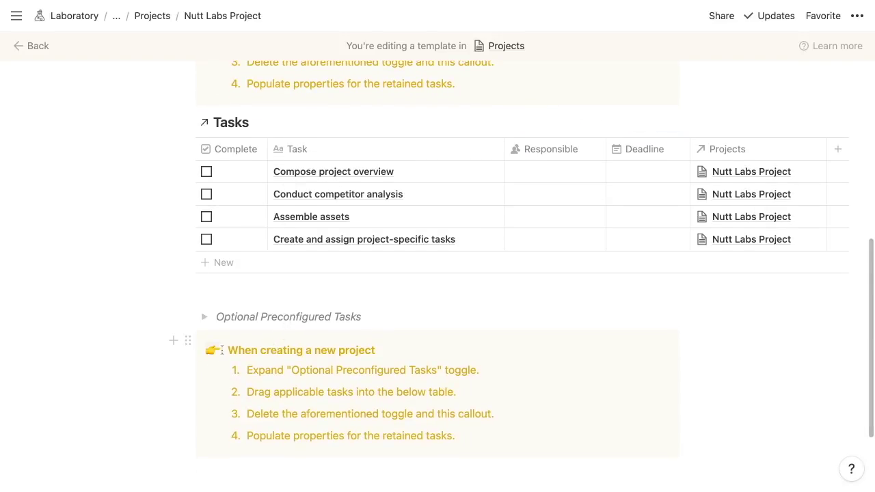
# Step: Select the lower duplicate callout and delete it
pyautogui.click(187, 342)
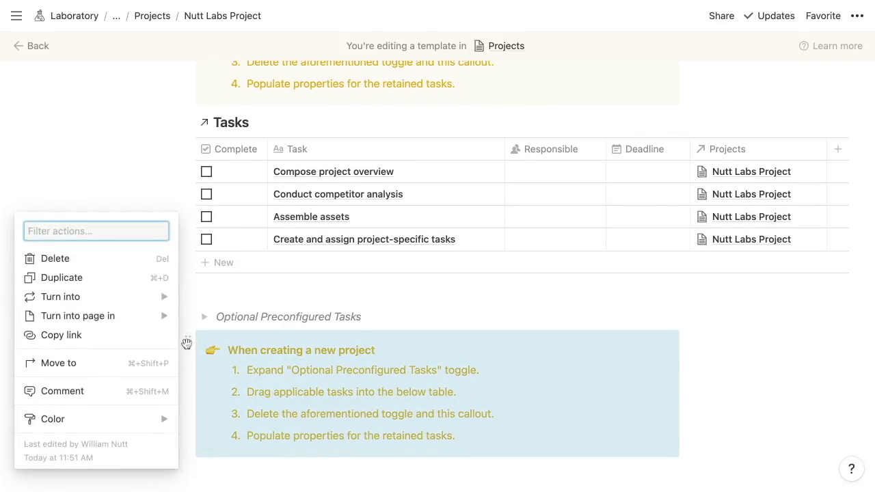
pyautogui.press('Escape')
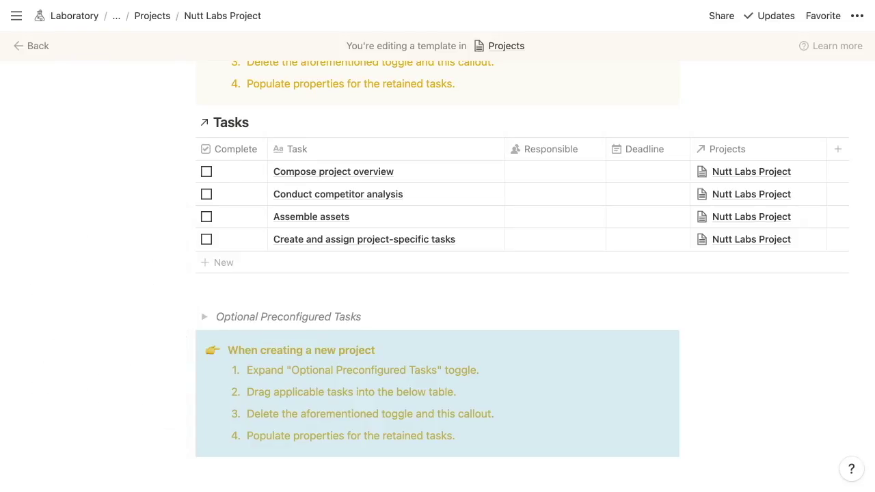
pyautogui.press('Delete')
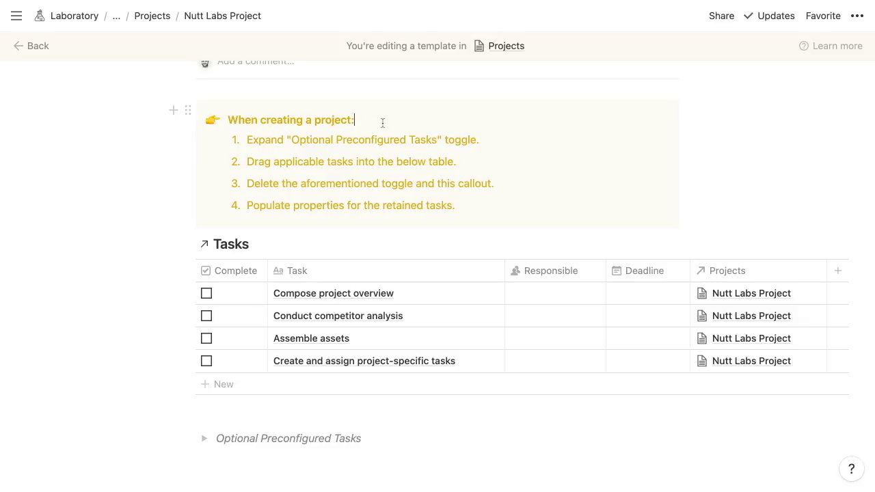
# Step: Add a bold 'Section 1' toggle under the callout heading
pyautogui.press('Return')
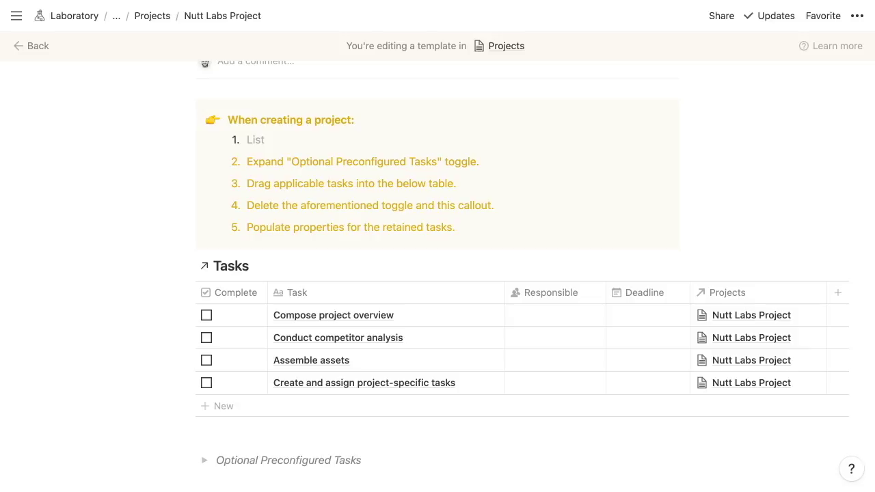
pyautogui.write('> ')
pyautogui.write('Section')
pyautogui.write(' 1')
pyautogui.press('shift+super+Left')
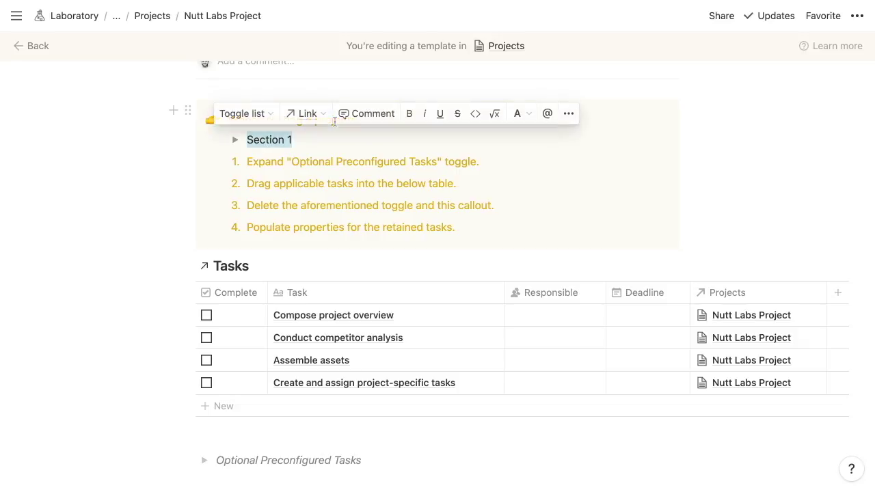
pyautogui.press('super+b')
pyautogui.click(273, 164)
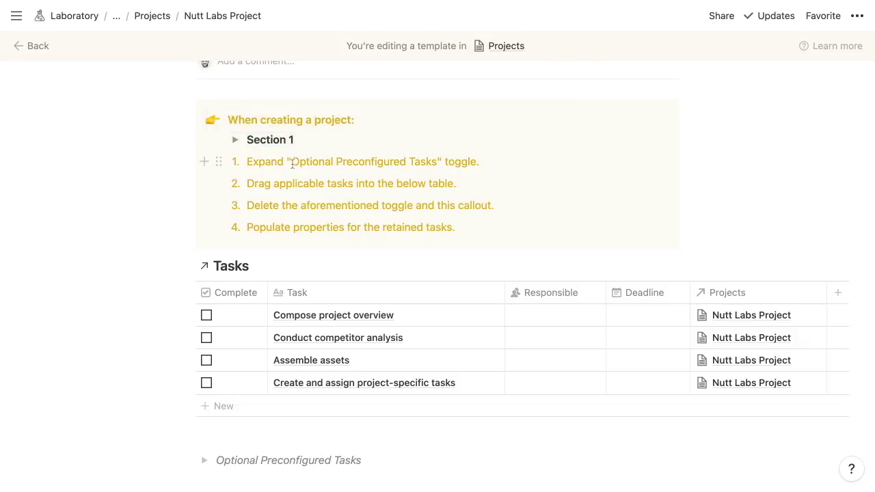
# Step: Nest the four numbered instructions inside the Section 1 toggle
pyautogui.click(291, 163)
pyautogui.press('shift+super+Right')
pyautogui.hotkey('shift', 'Down')
pyautogui.hotkey('shift', 'Down')
pyautogui.hotkey('shift', 'Down')
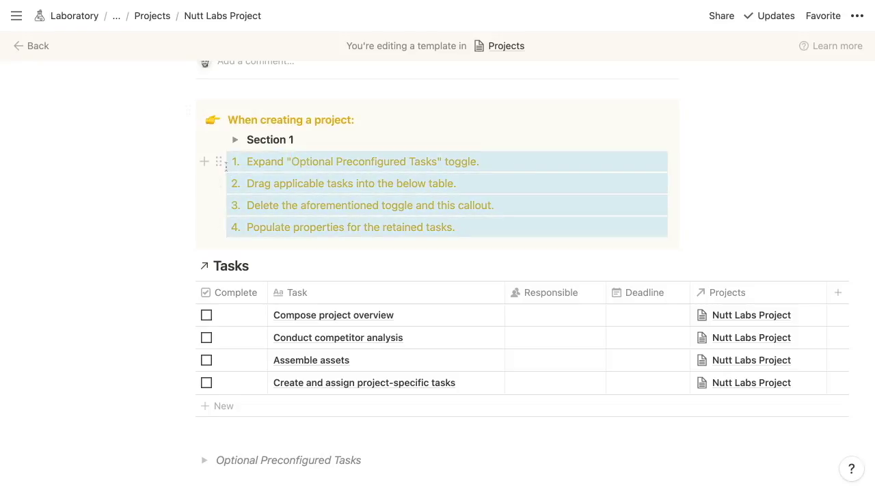
pyautogui.moveTo(220, 162); pyautogui.dragTo(275, 142)
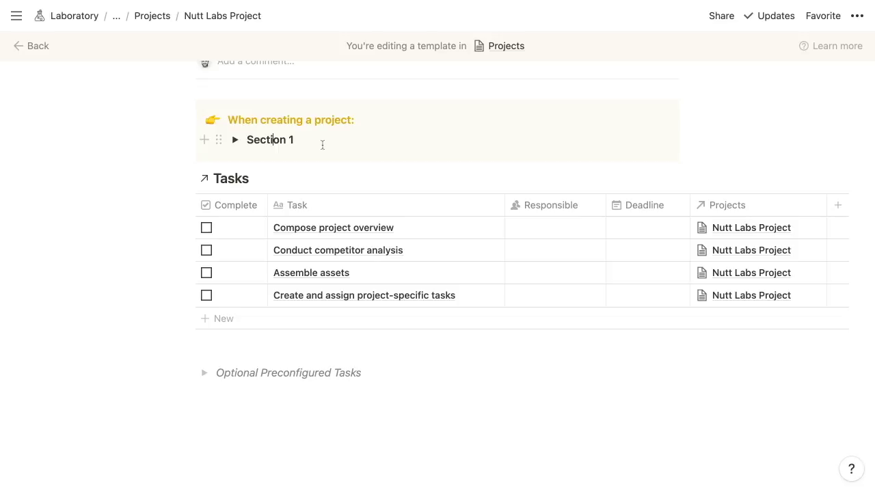
pyautogui.click(235, 141)
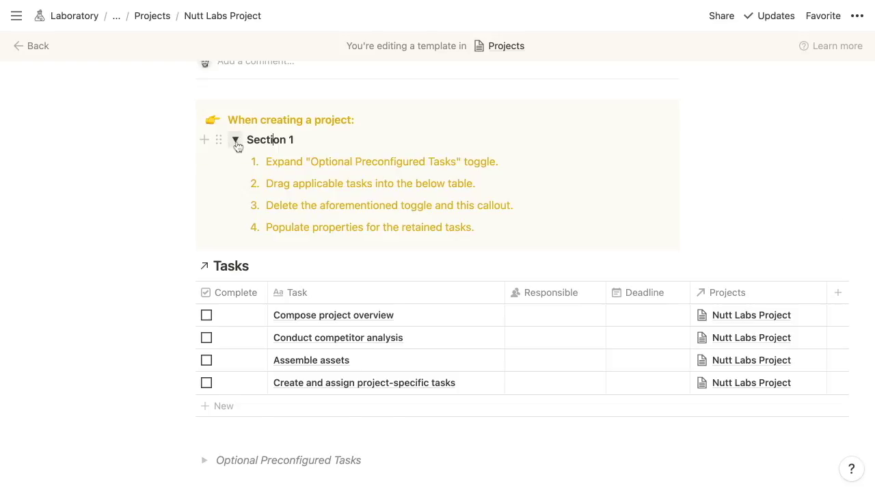
pyautogui.click(236, 142)
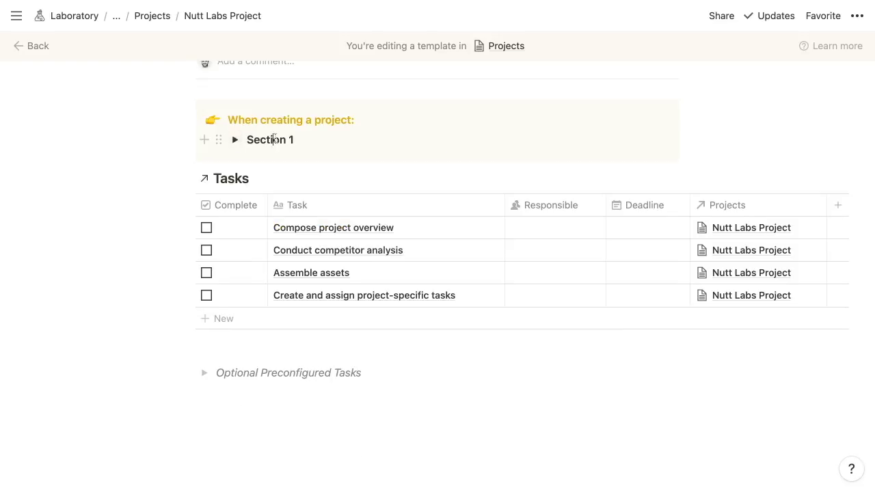
# Step: Duplicate the Section 1 toggle into Section 2 and Section 3 toggles
pyautogui.press('super+d')
pyautogui.press('super+d')
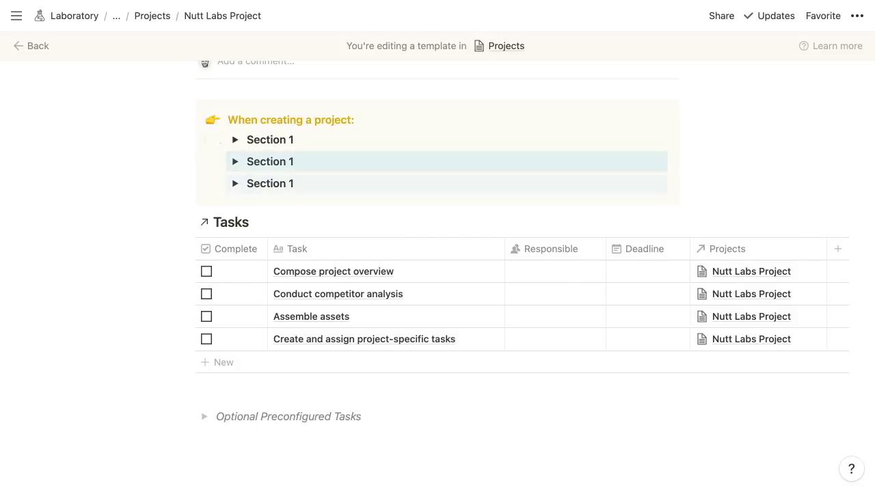
pyautogui.click(308, 164)
pyautogui.press('BackSpace')
pyautogui.write('2')
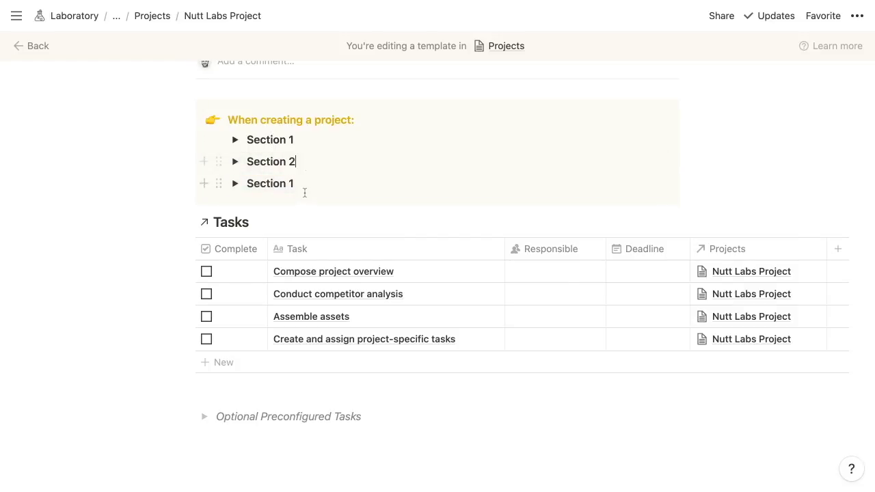
pyautogui.press('BackSpace')
pyautogui.write('3')
# Step: Colour all three Section toggles yellow
pyautogui.press('Escape')
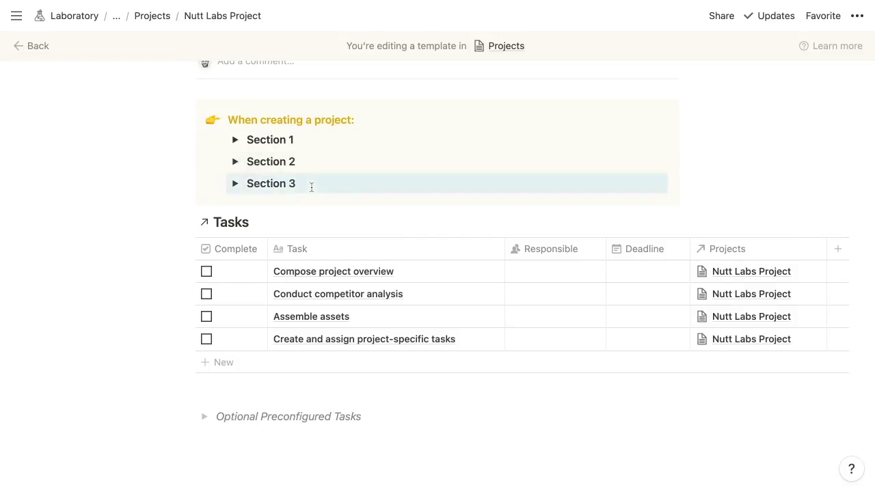
pyautogui.hotkey('shift', 'Up')
pyautogui.hotkey('shift', 'Up')
pyautogui.press('super+slash')
pyautogui.write('yellow')
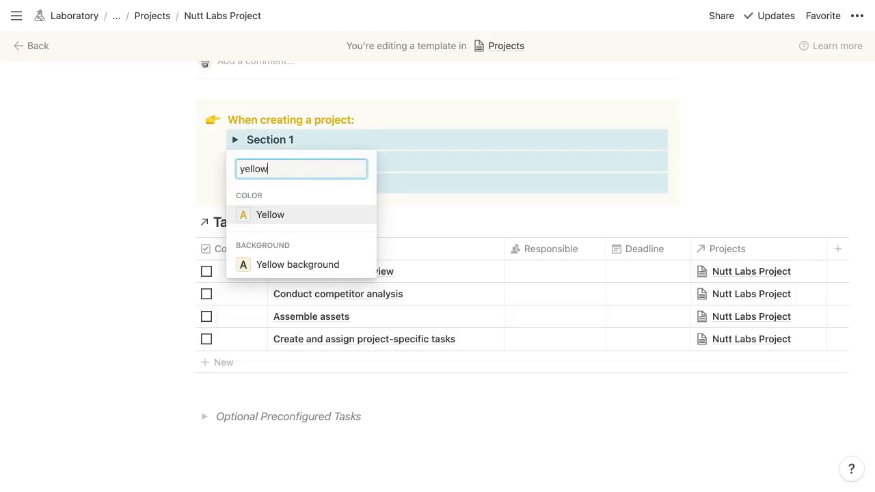
pyautogui.press('Return')
pyautogui.scroll(3, 438, 274)
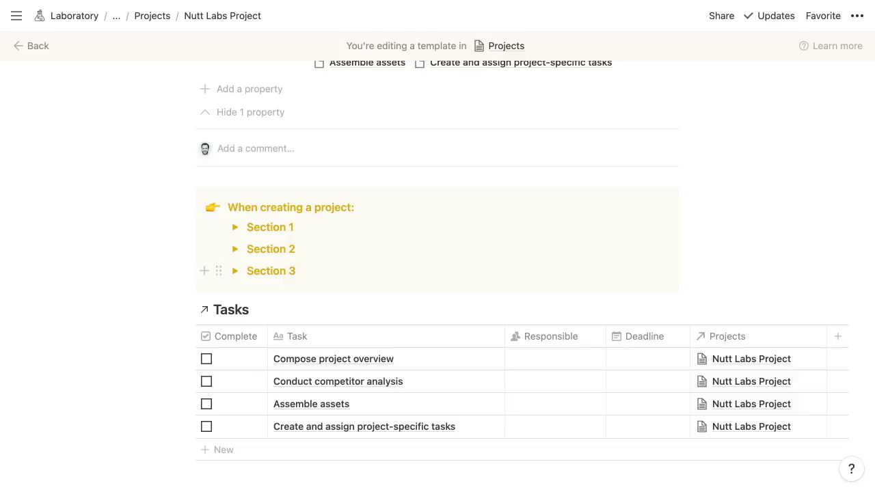
# Step: Turn the 'When creating a project:' callout into a synced block via the Cmd+/ actions
pyautogui.click(549, 203)
pyautogui.press('super+slash')
pyautogui.write('sync')
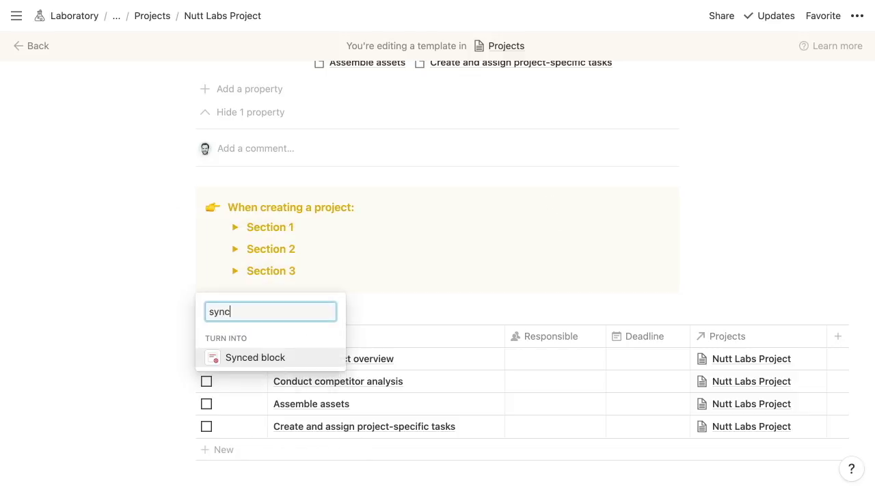
pyautogui.press('Return')
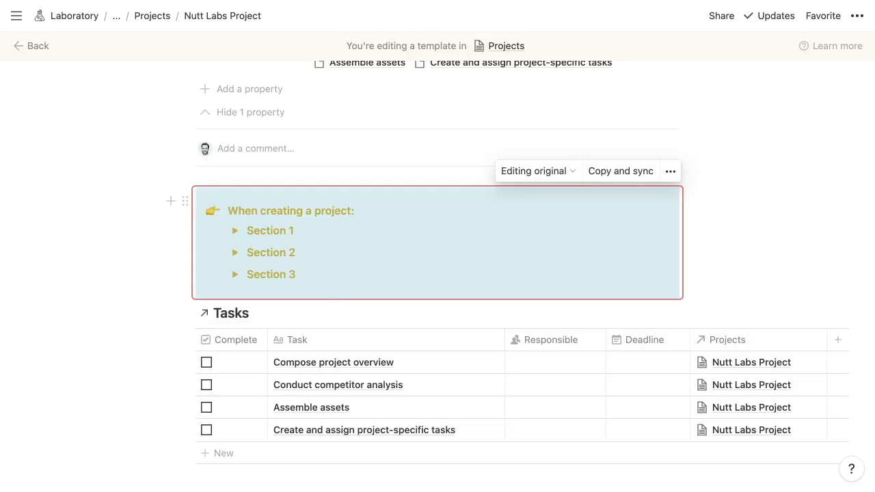